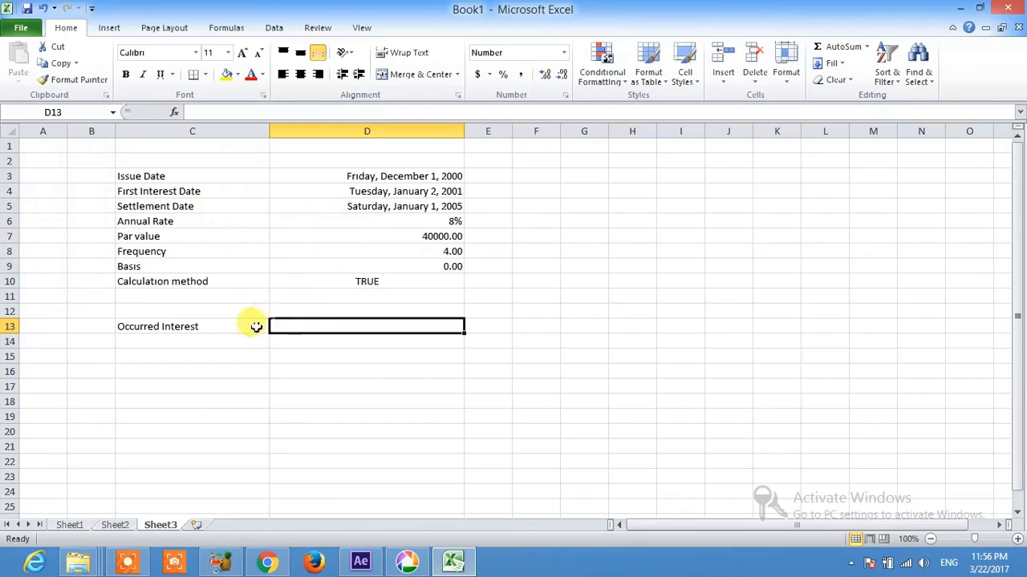
Start the formula =accrint( in cell D13 on the Occurred Interest row
click(216, 328)
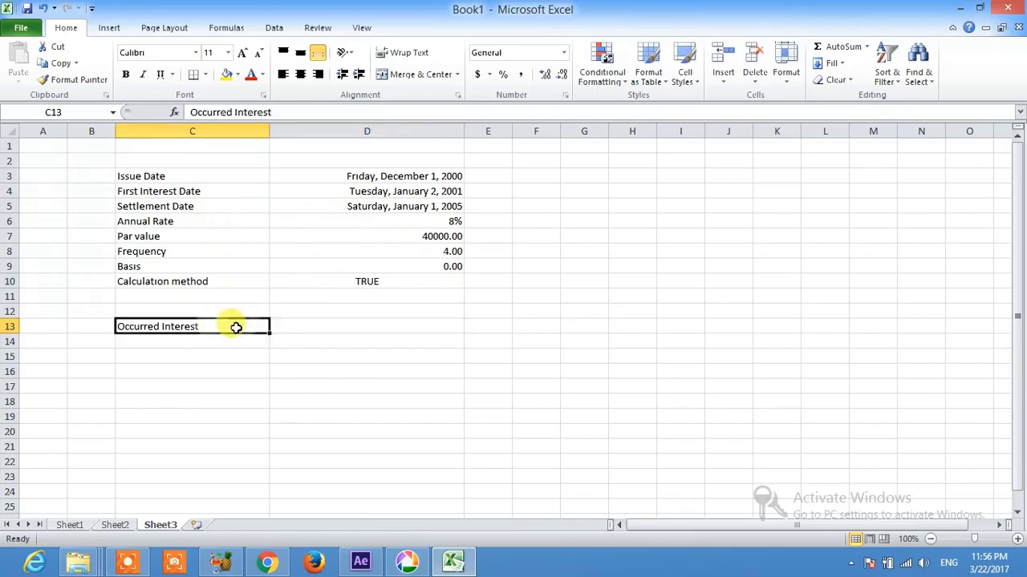
click(292, 327)
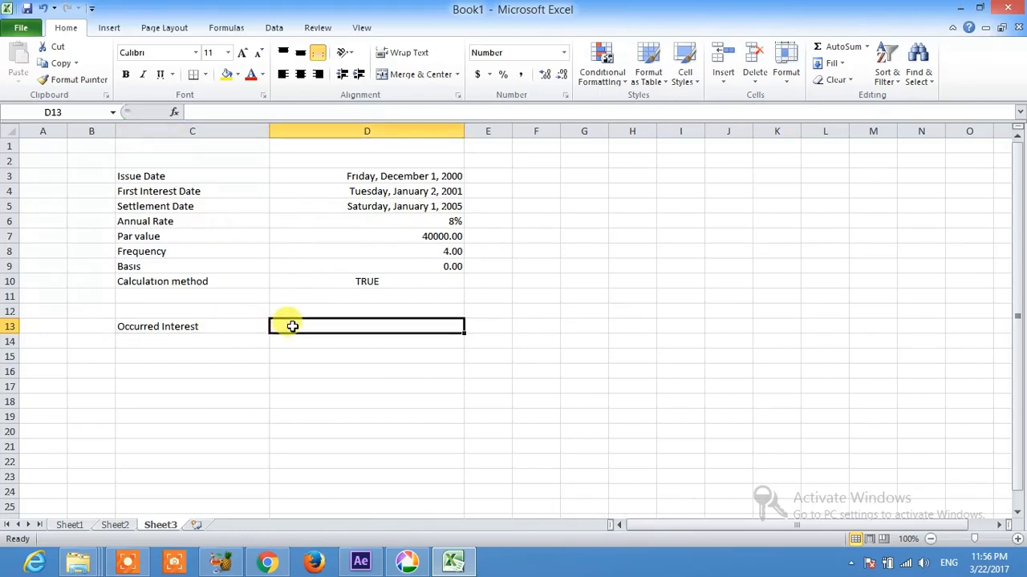
click(250, 109)
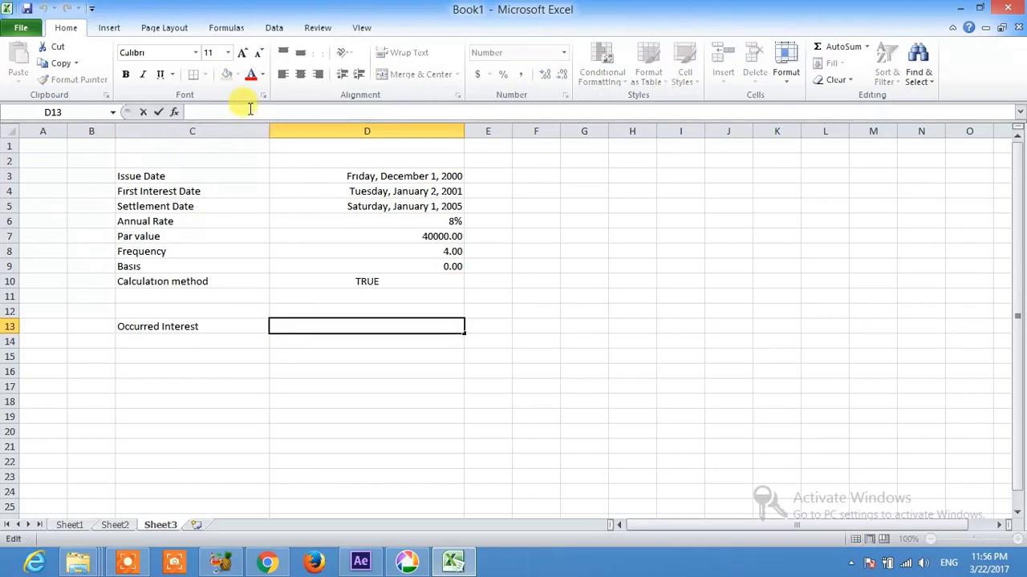
text(=)
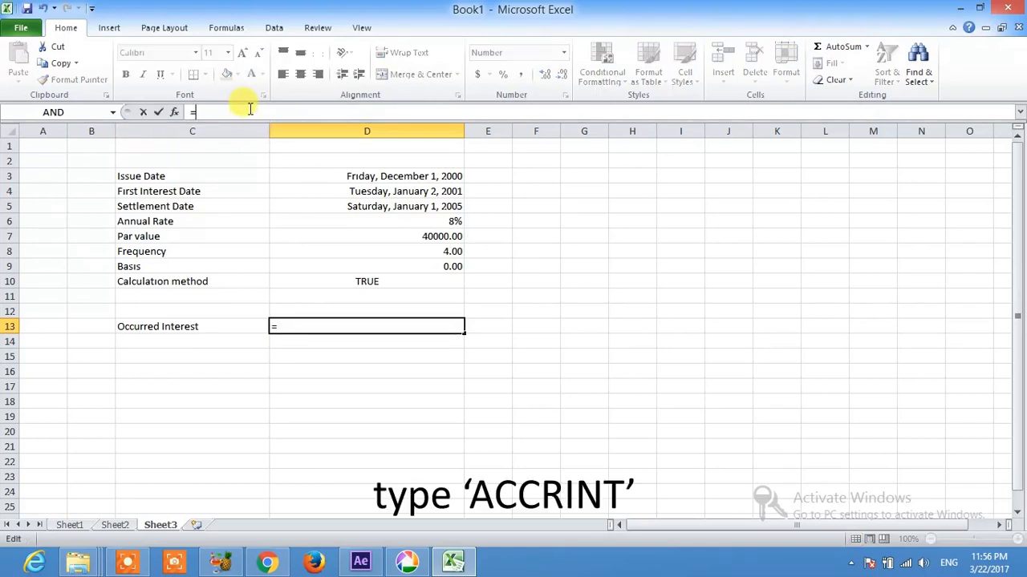
text(a)
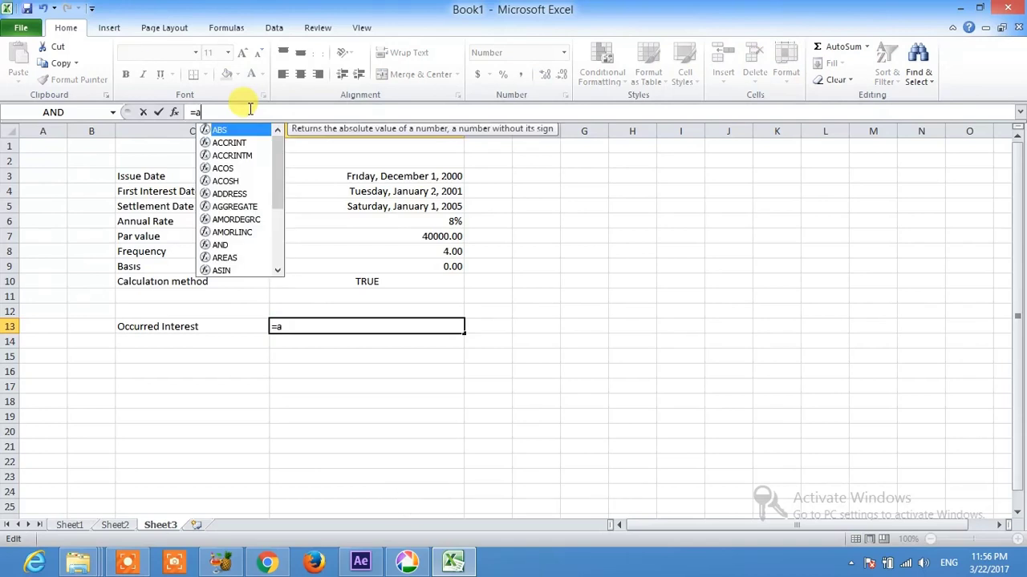
text(ccrint)
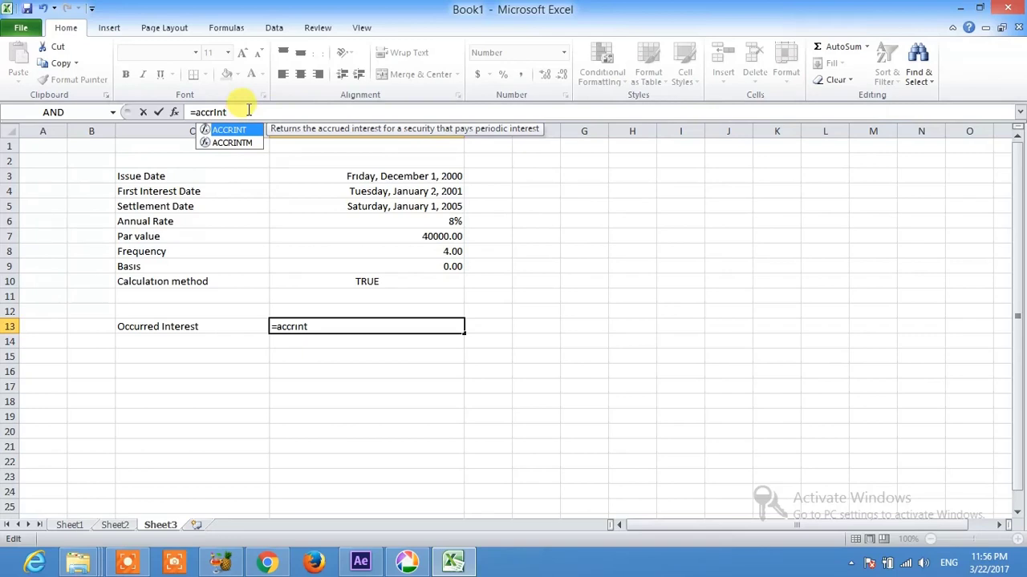
text(()
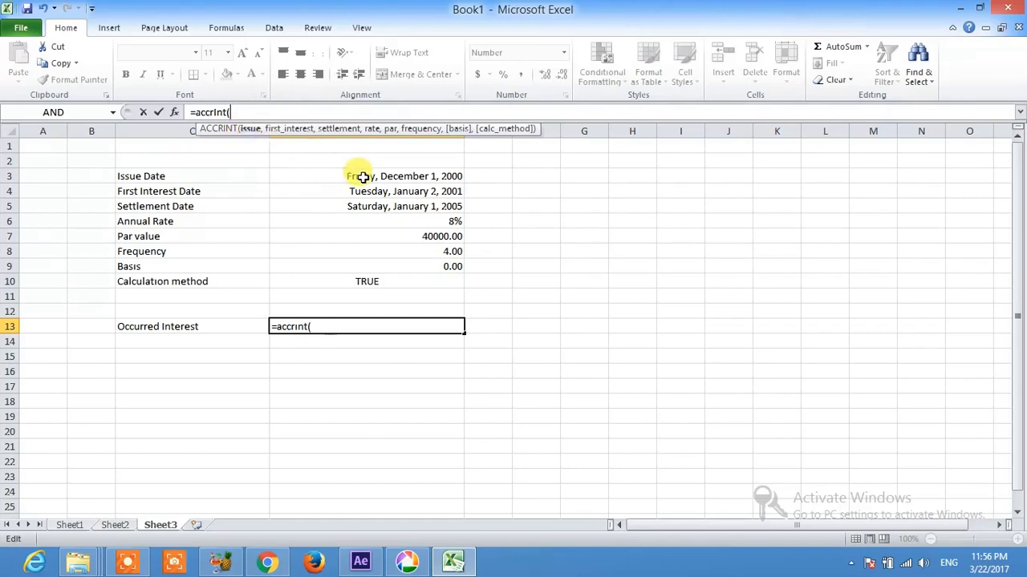
Add issue date D3, first interest D4, settlement D5 and rate D6 as ACCRINT arguments
click(362, 177)
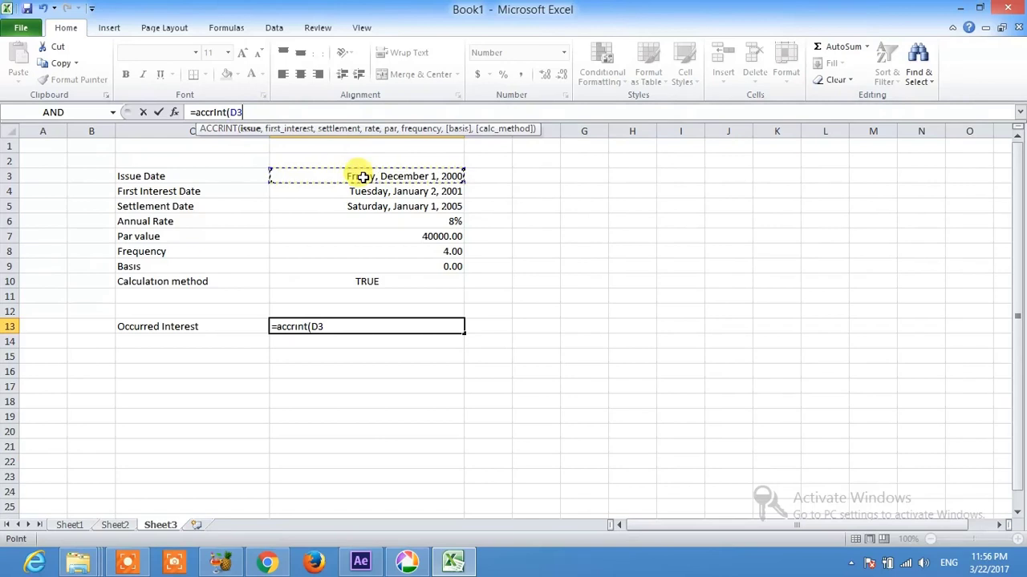
text(,)
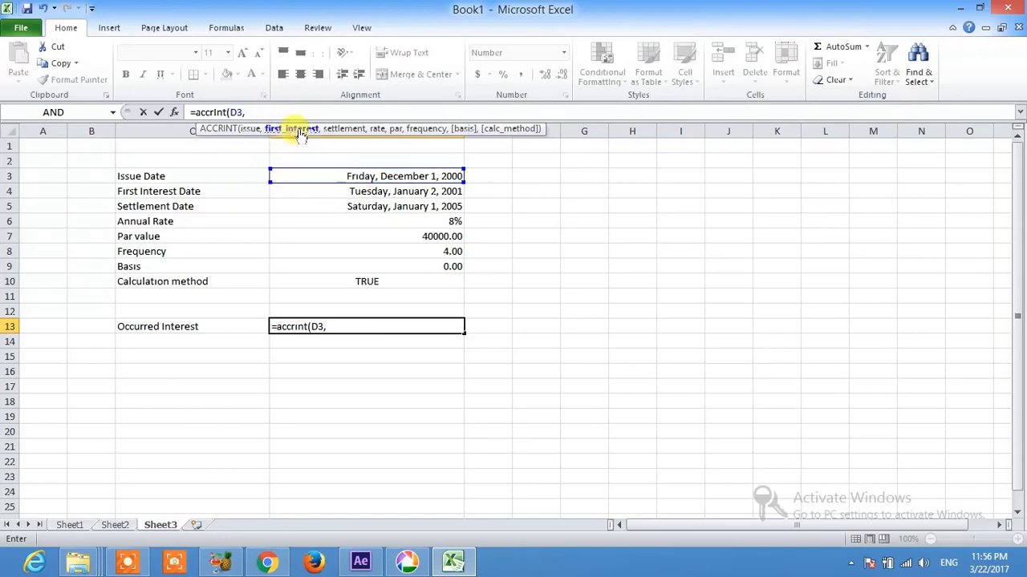
click(361, 194)
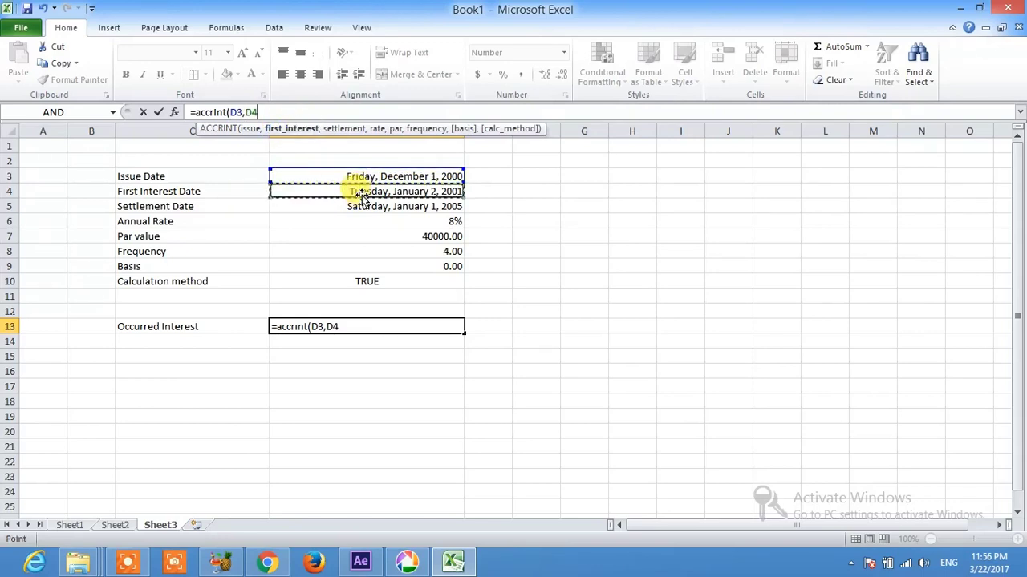
text(,)
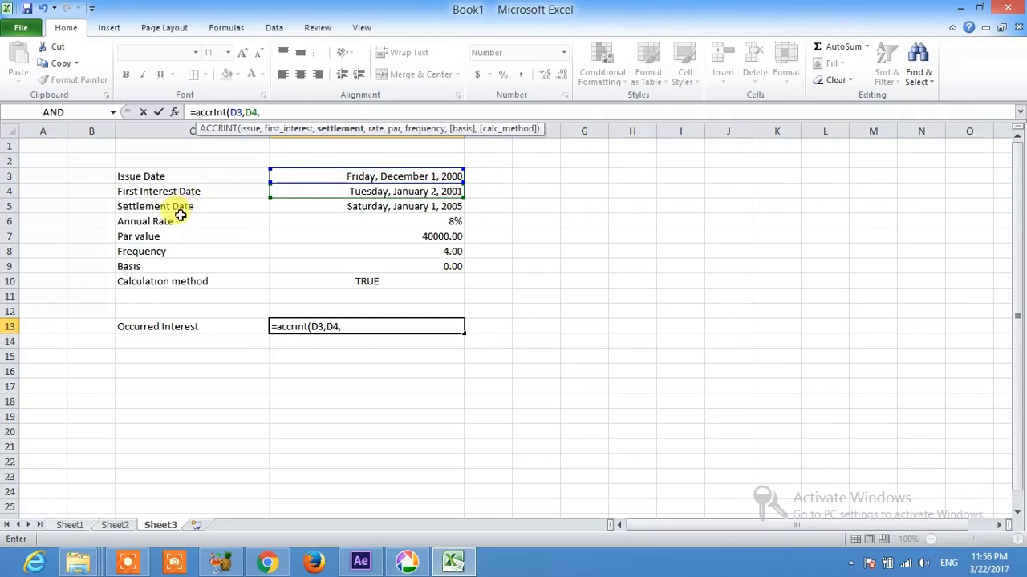
click(303, 208)
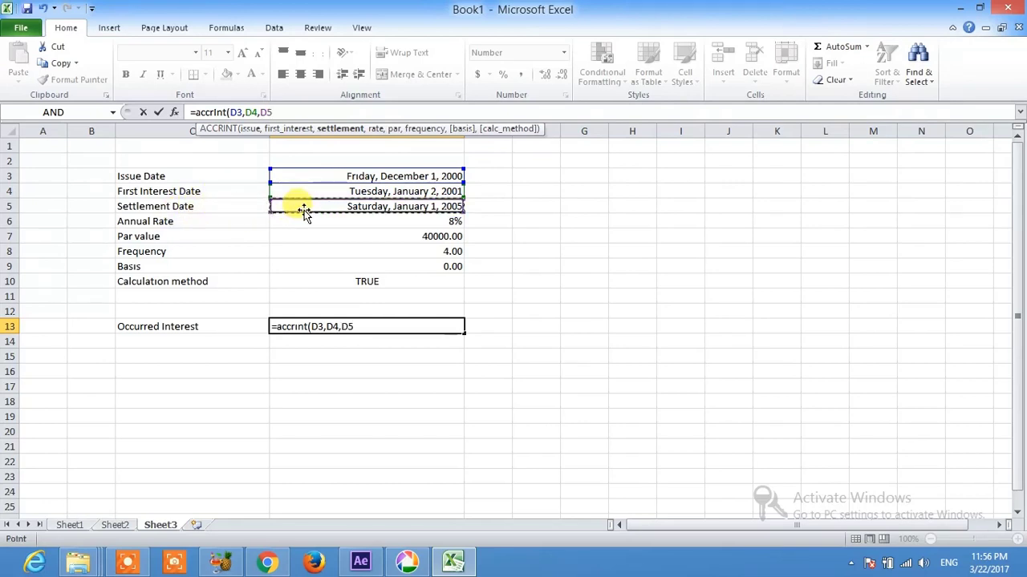
text(,)
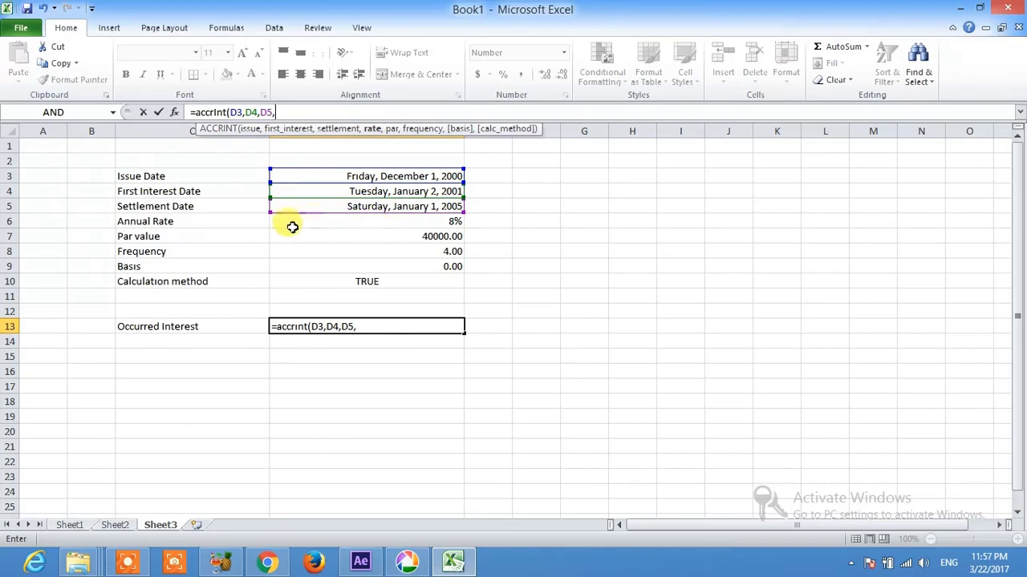
click(418, 223)
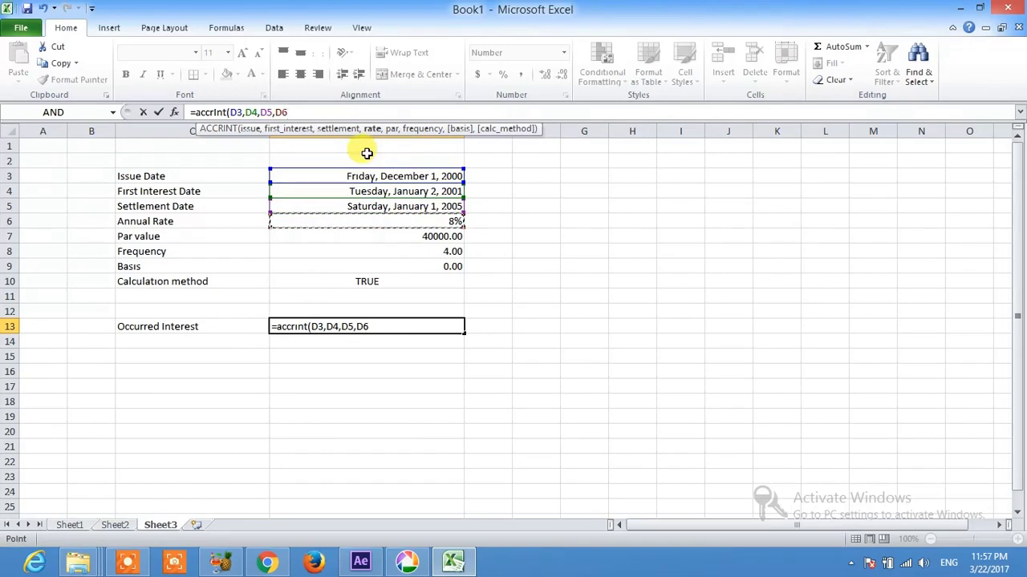
text(,)
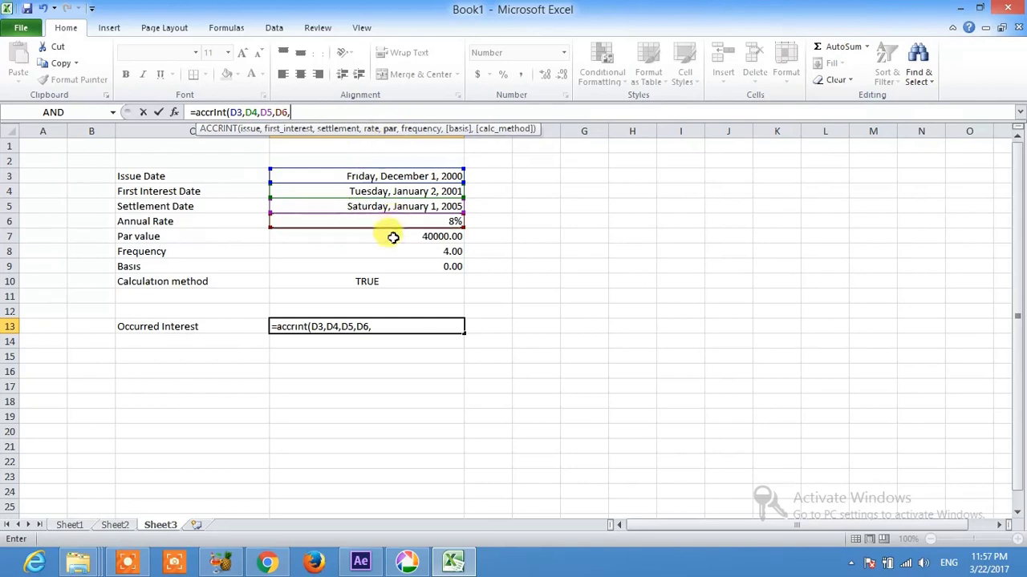
Append par D7, frequency D8, basis D9 and calc method D10, completing =accrint(D3,…,D10
click(392, 239)
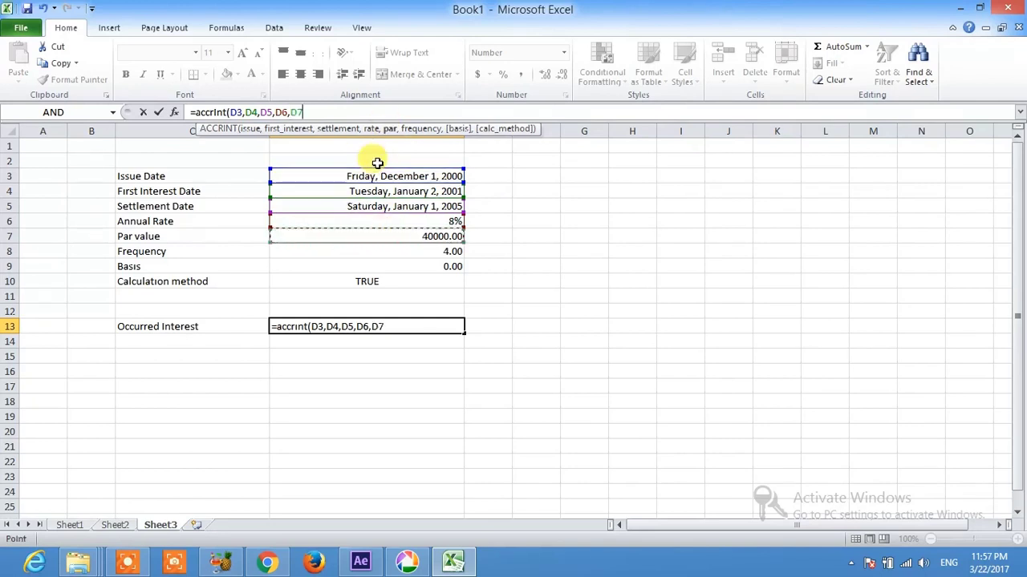
text(,)
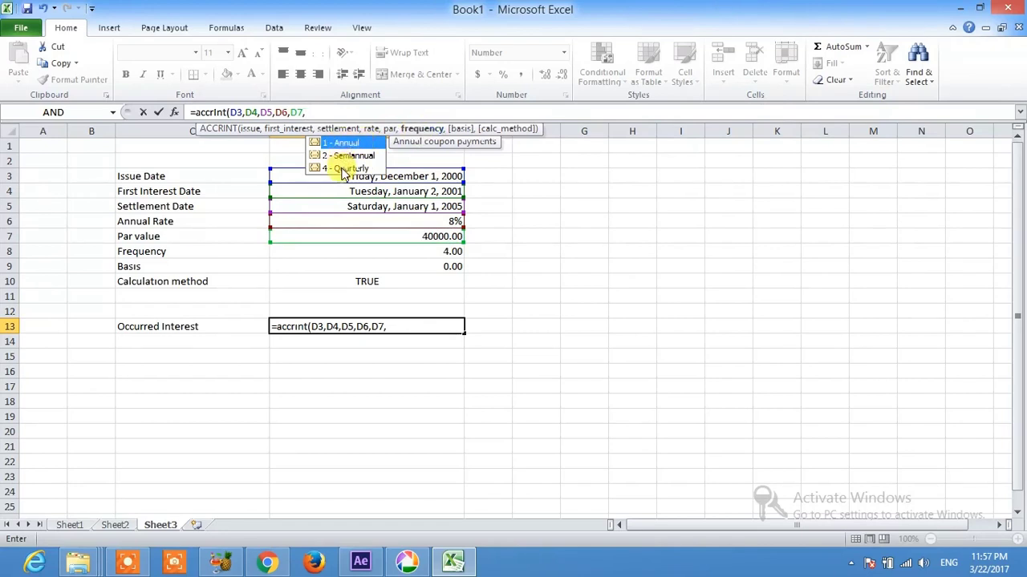
click(404, 254)
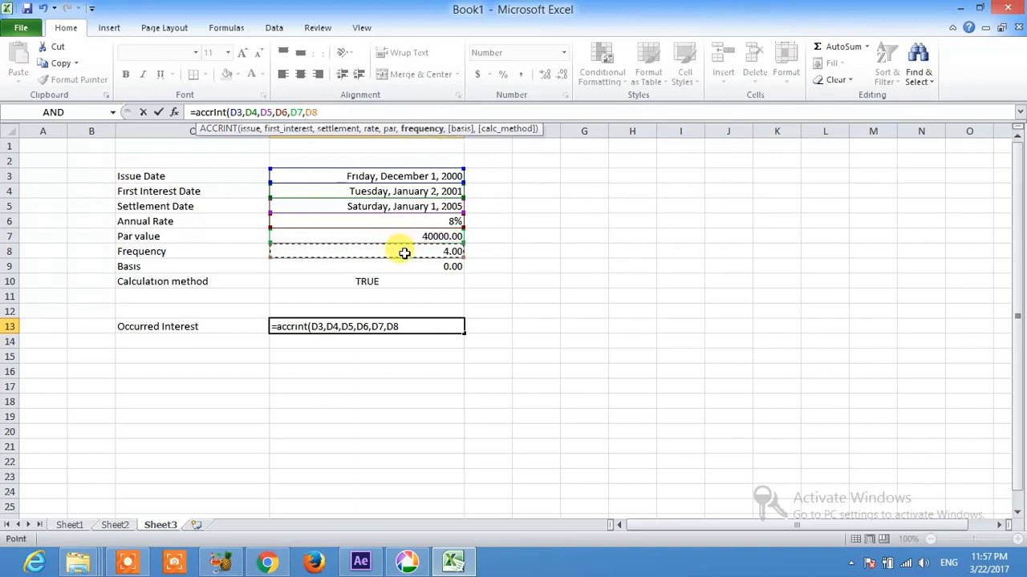
text(,)
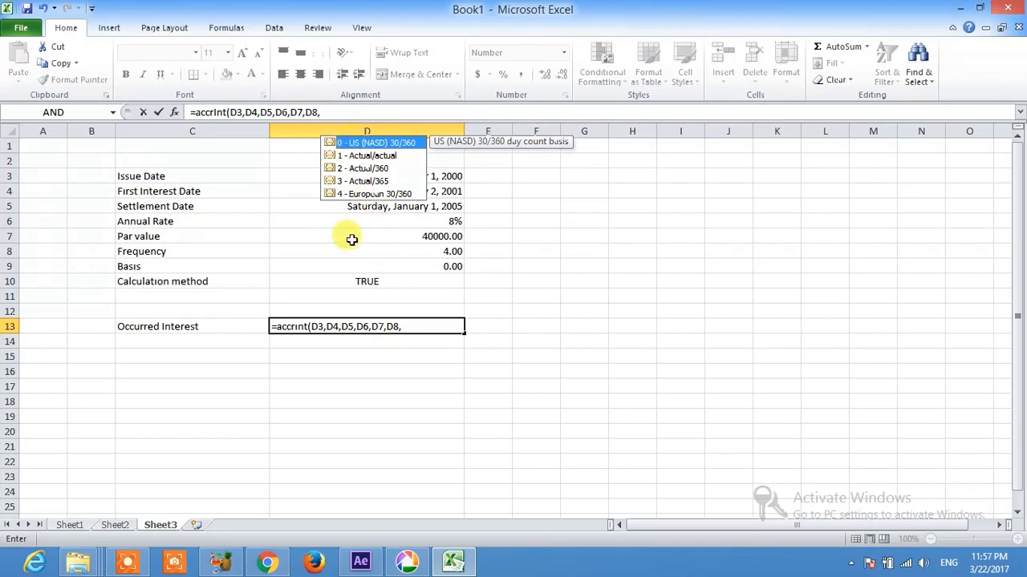
click(345, 266)
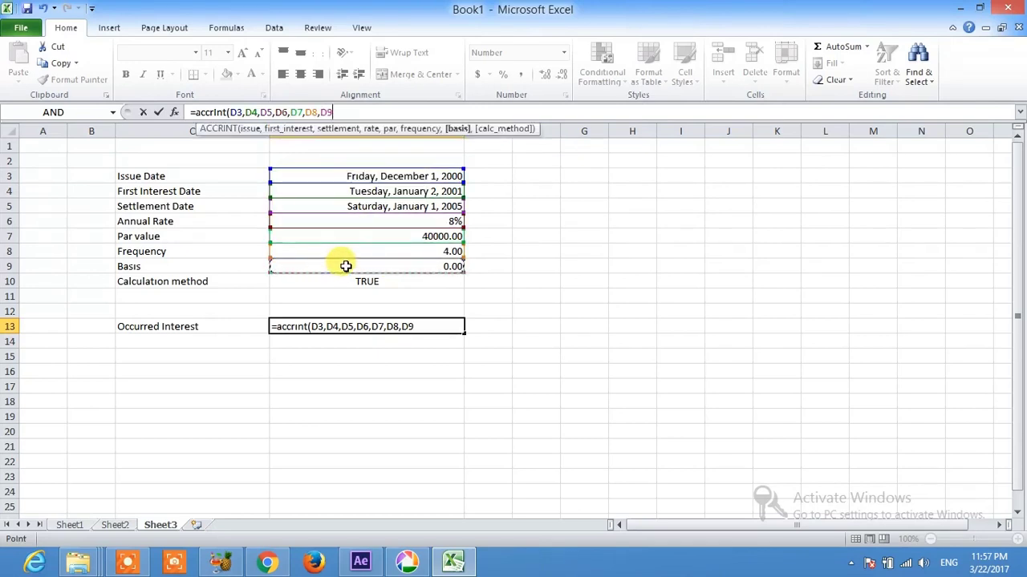
text(,)
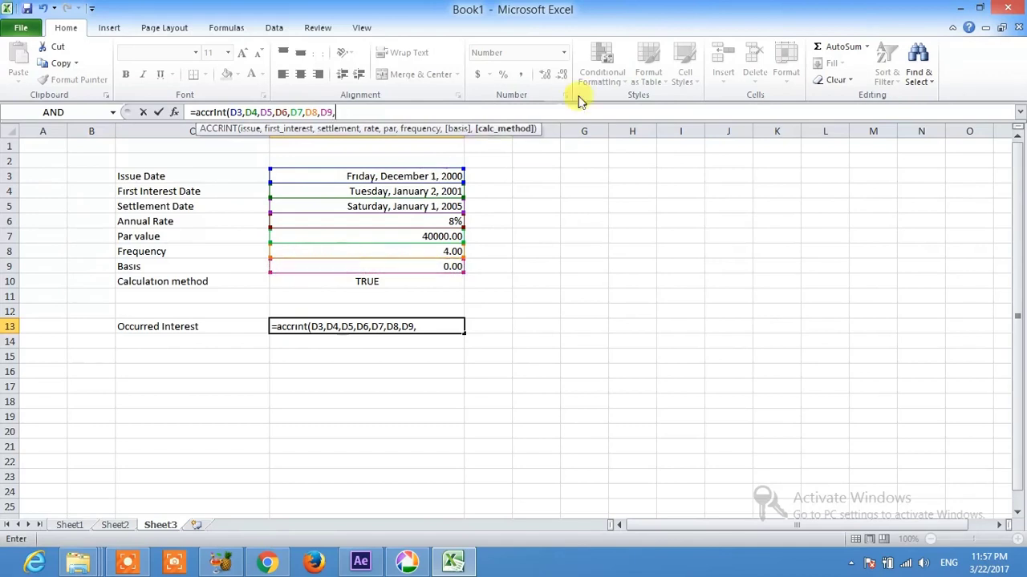
click(358, 282)
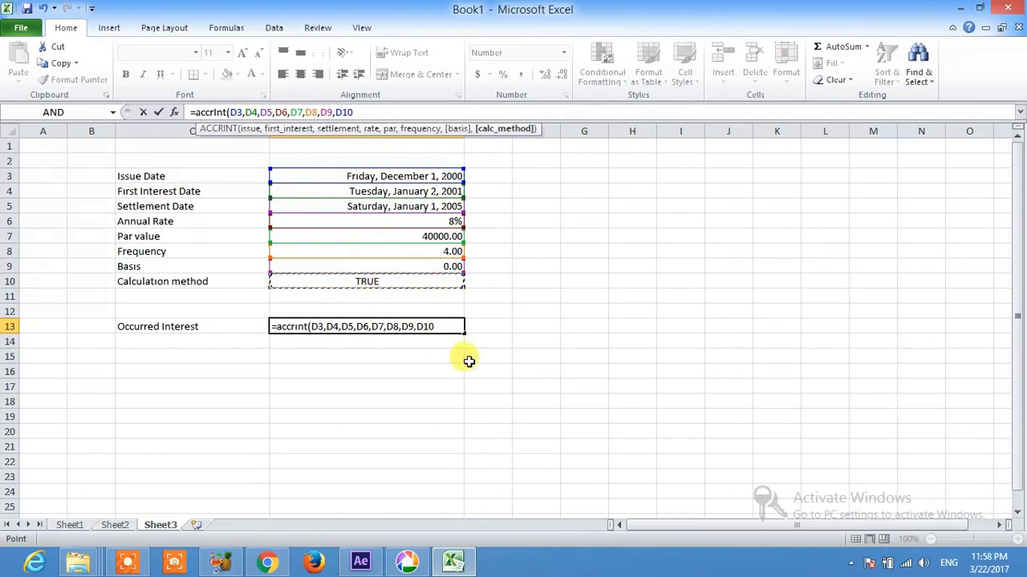
Commit the ACCRINT formula with Tab so D13 displays 13066.67
key(Tab)
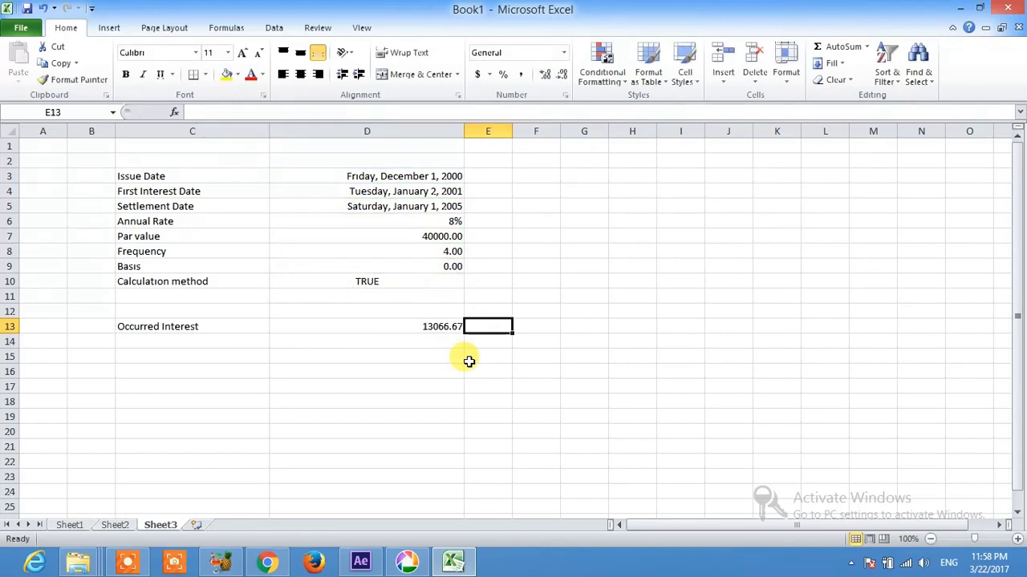